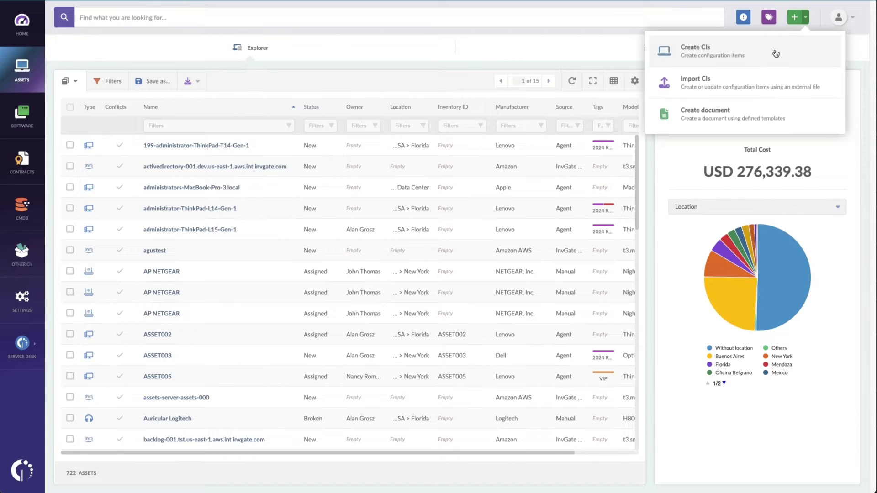
Start a new Computer asset from Create CIs.
left_click(776, 54)
left_click(374, 156)
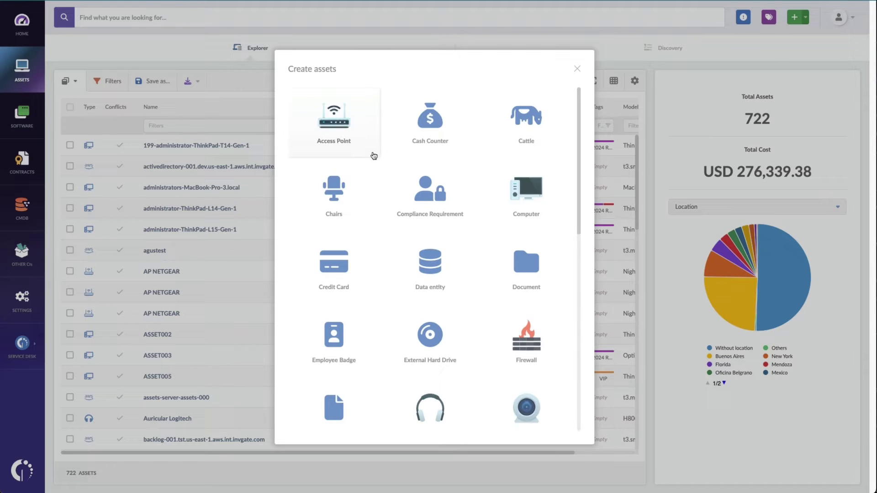
left_click(508, 202)
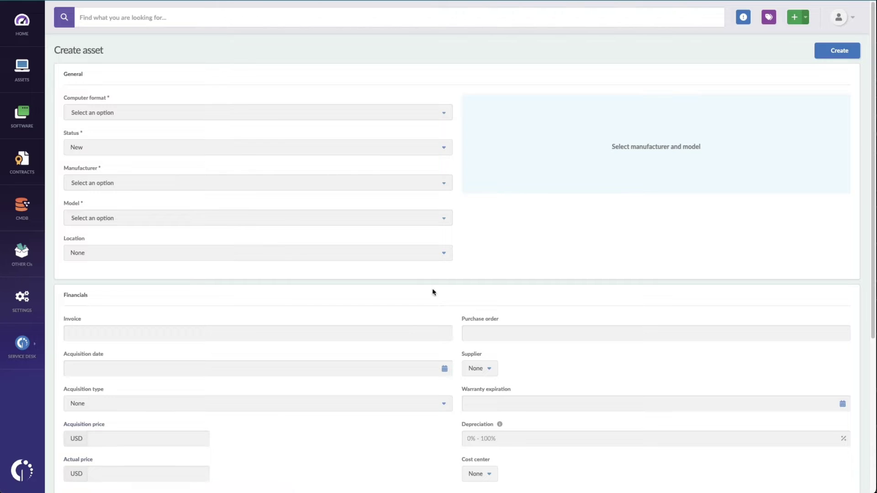
Check the Warranty expiration date picker on the Create asset form, leaving it empty.
scroll(439, 295, "down", 5)
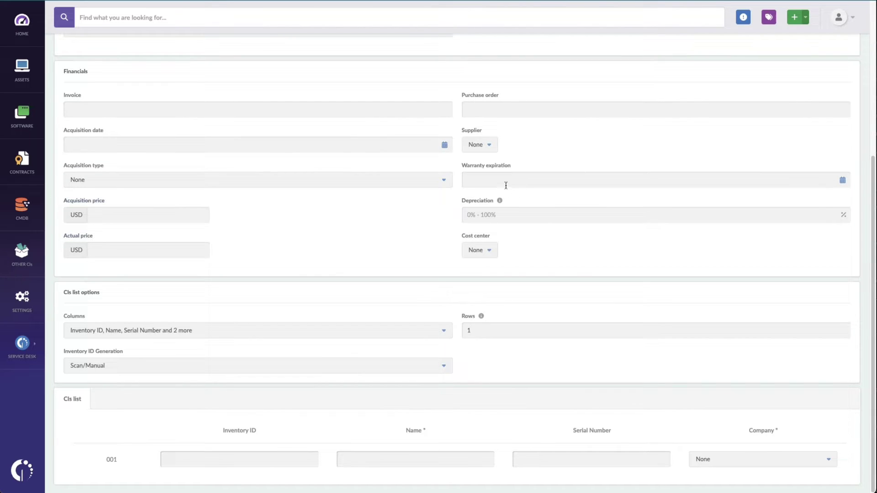
left_click(506, 186)
left_click(439, 237)
scroll(439, 238, "up", 5)
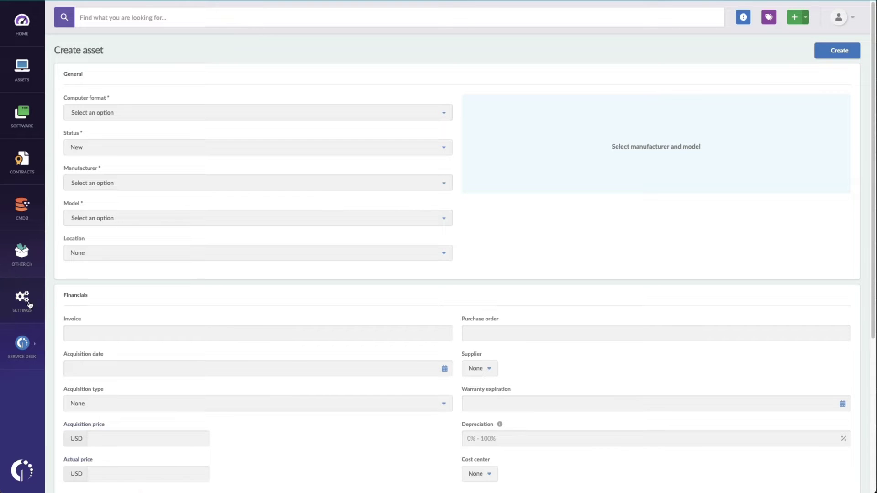
Review the Dell and Lenovo Warranty APIs integrations in Settings, then go back to Assets.
left_click(28, 306)
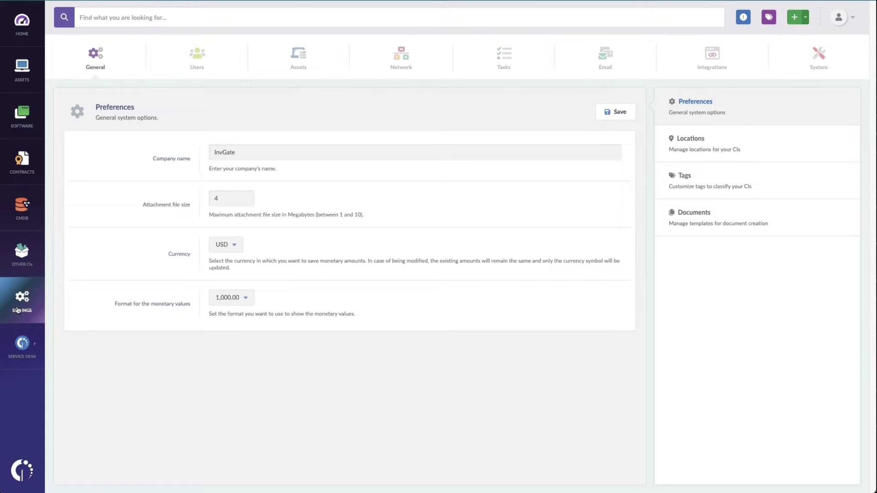
left_click(693, 60)
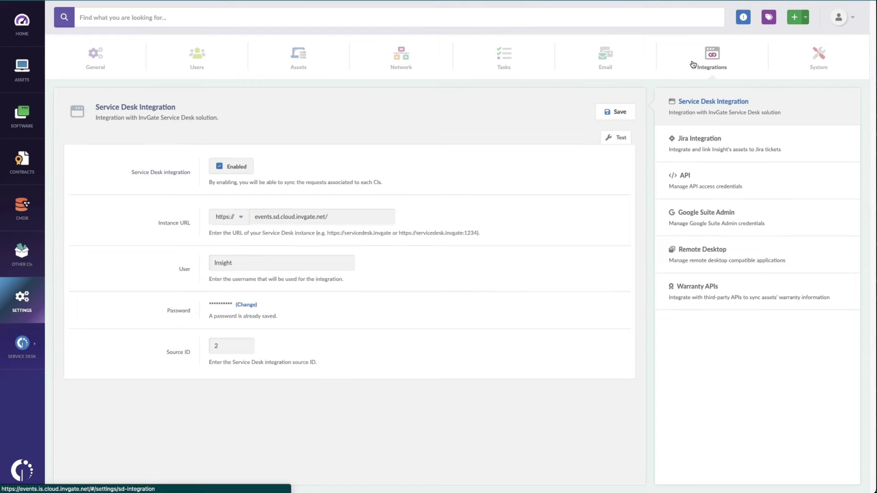
left_click(705, 284)
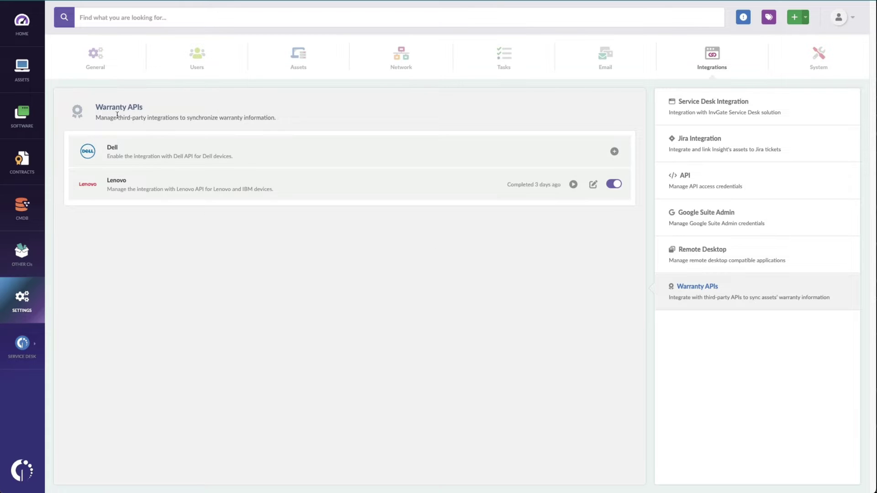
left_click(18, 60)
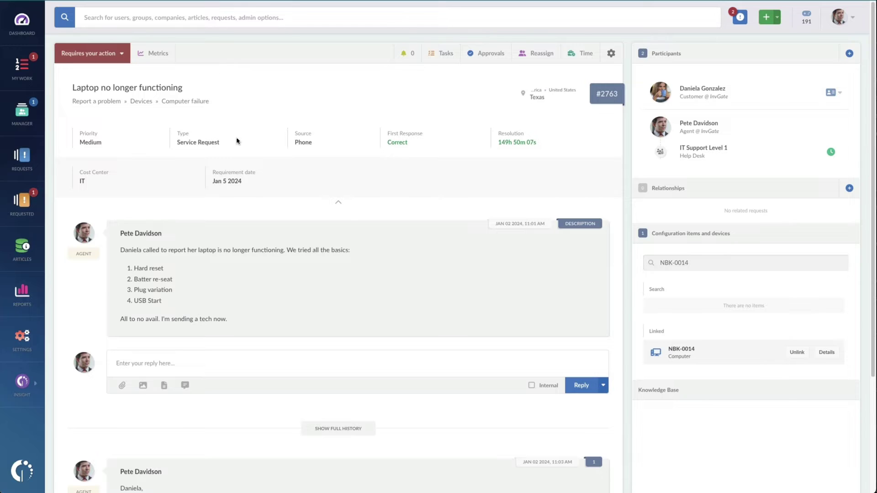
Review the 'Laptop no longer functioning' request and its linked items.
scroll(96, 76, "down", 1)
left_click_drag(68, 76, 232, 76)
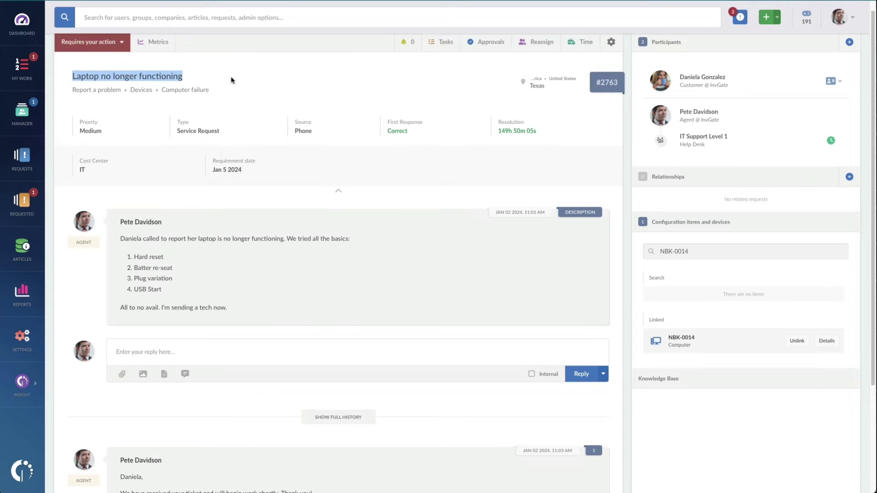
left_click(231, 77)
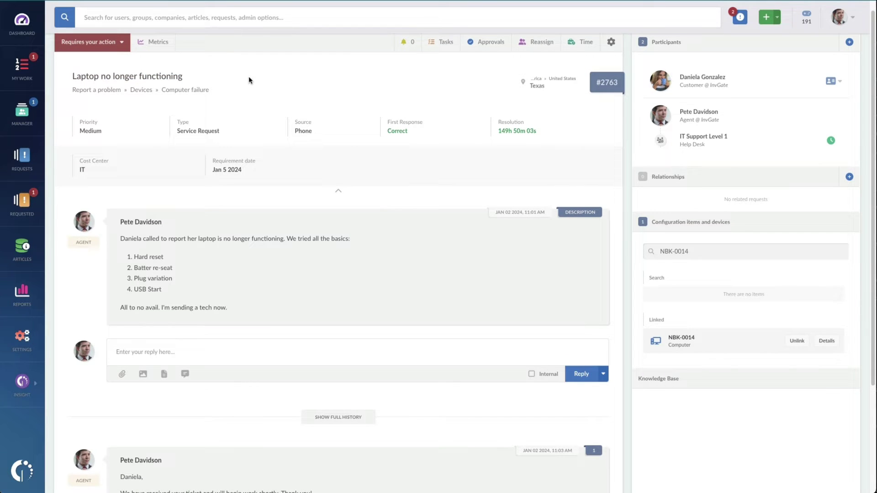
scroll(268, 92, "down", 2)
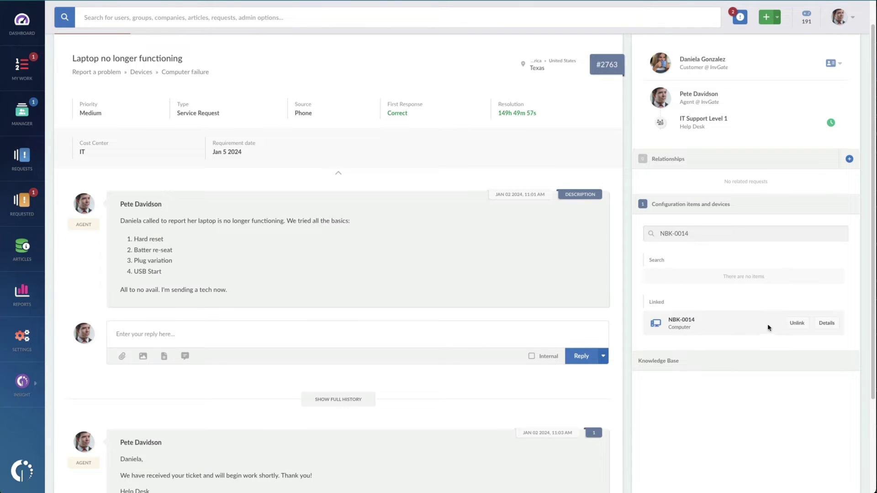
View linked laptop NBK-0014's details, including its Network and Hardware information.
left_click(825, 324)
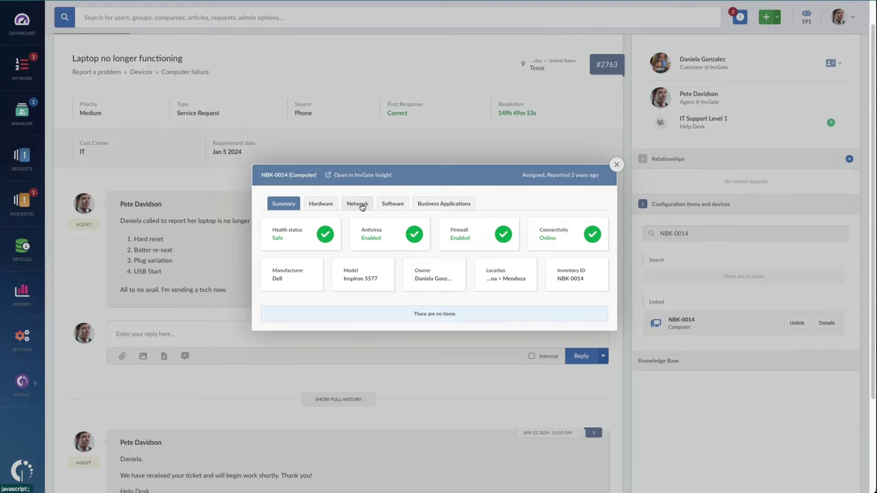
left_click(360, 204)
left_click(324, 179)
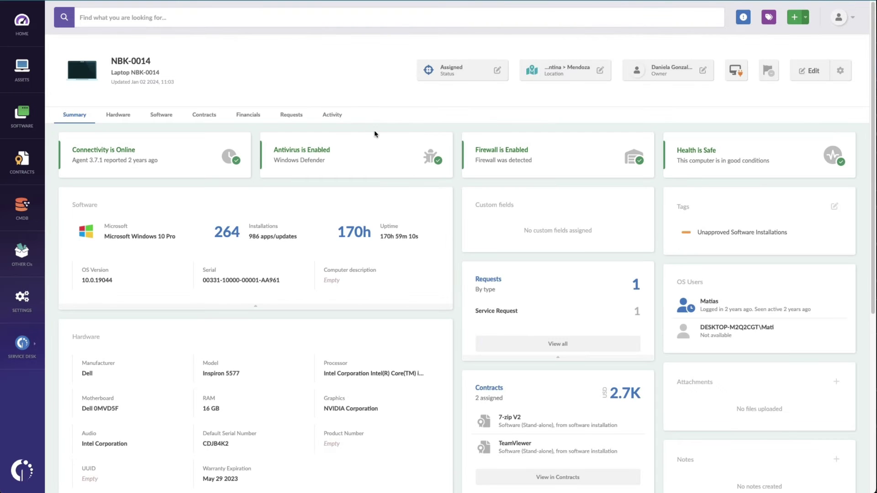
Show NBK-0014's Financials and point out its May 29 2023 warranty expiration.
left_click(247, 116)
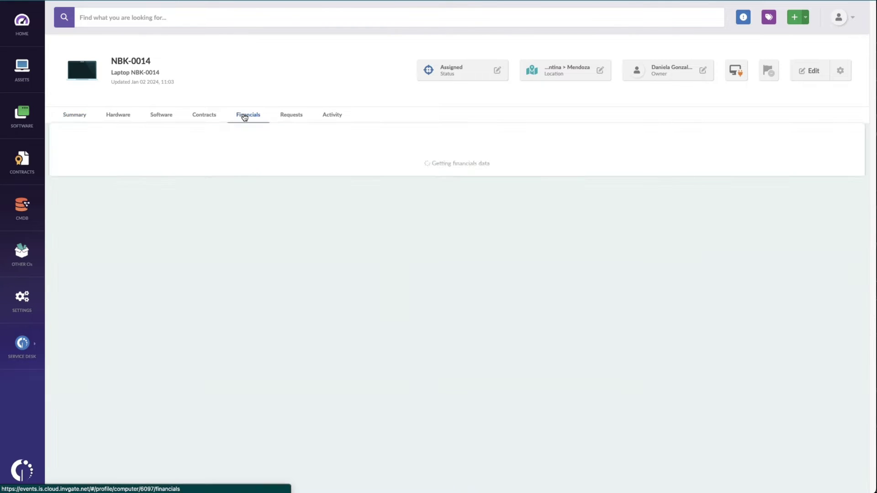
left_click_drag(126, 162, 93, 160)
left_click(89, 167)
left_click(90, 157)
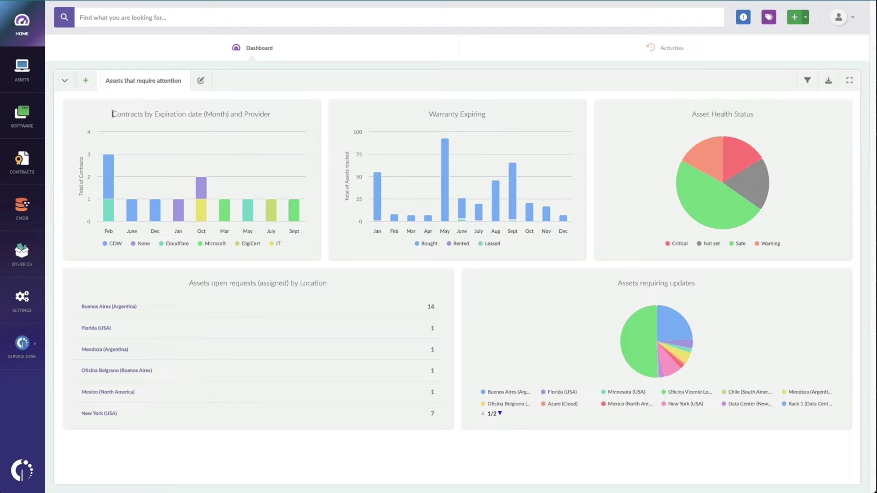
left_click_drag(112, 114, 238, 121)
left_click(272, 115)
mouse_move(112, 189)
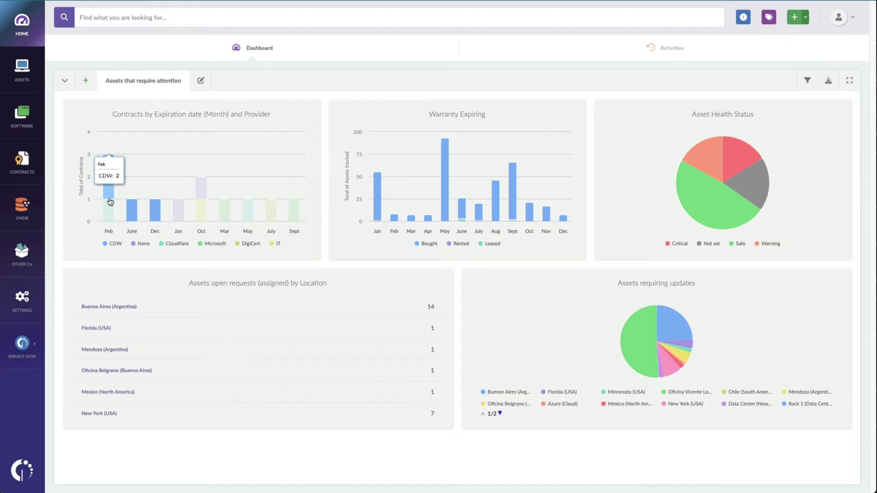
mouse_move(109, 212)
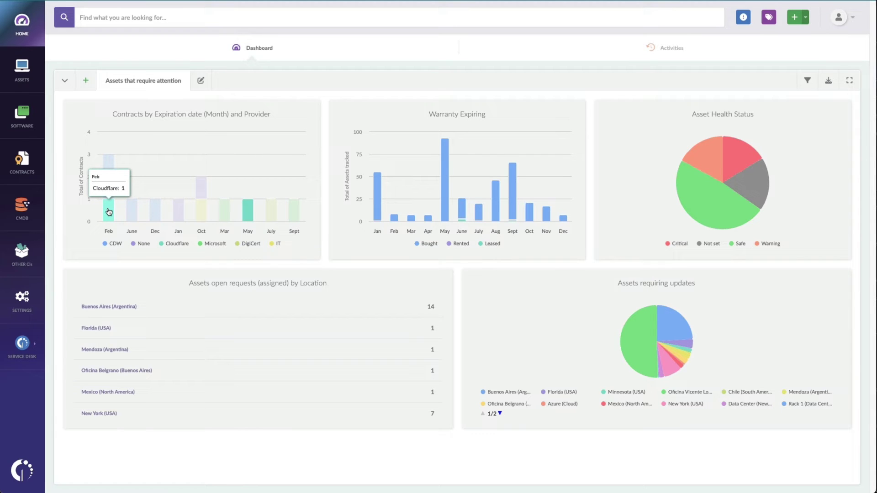
left_click(108, 211)
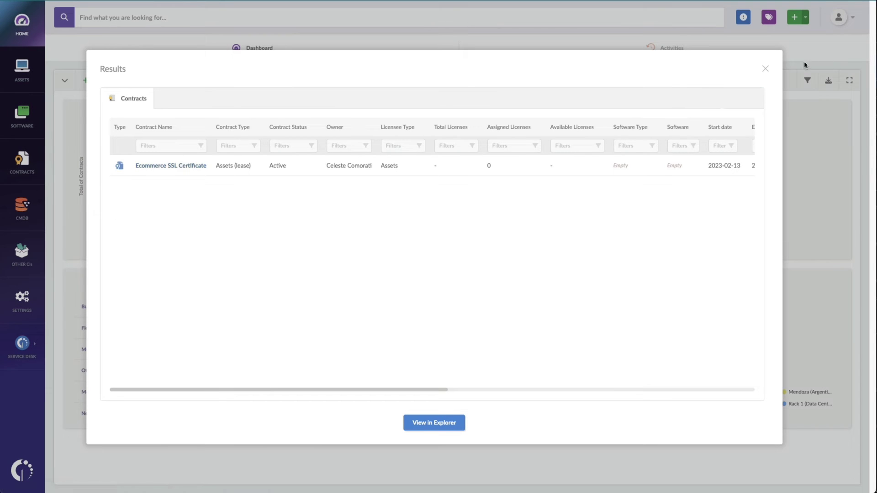
left_click(765, 70)
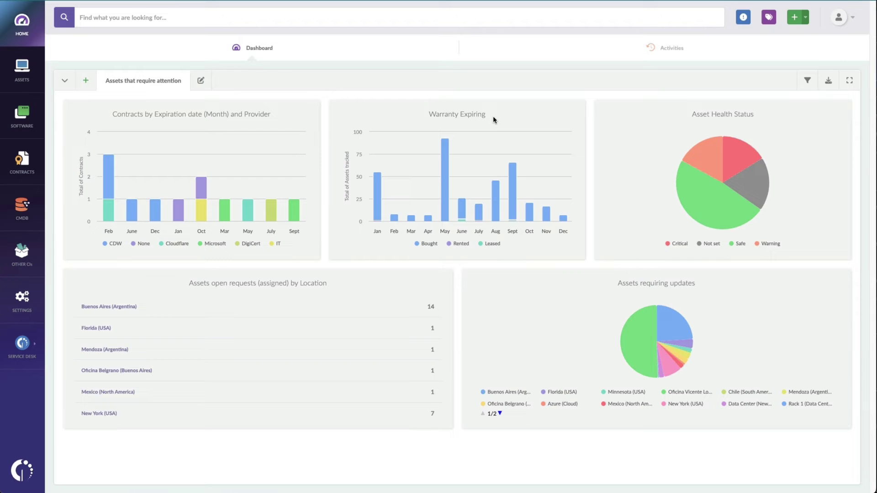
mouse_move(448, 165)
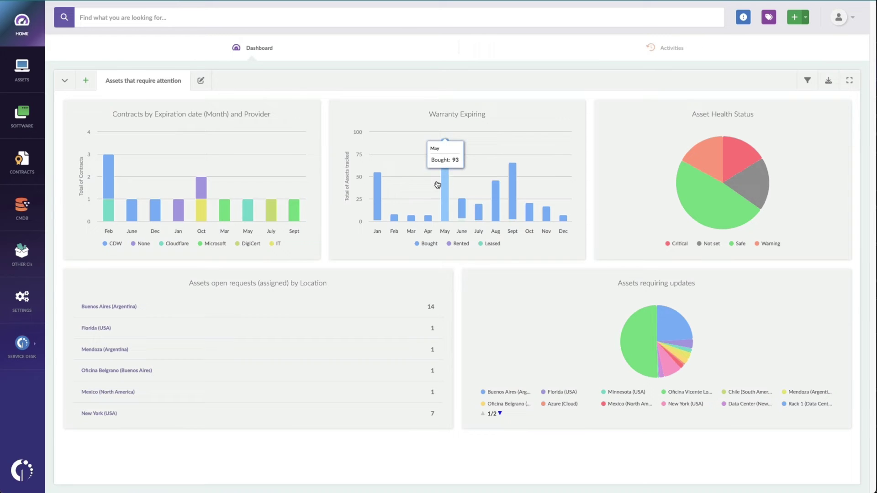
mouse_move(394, 219)
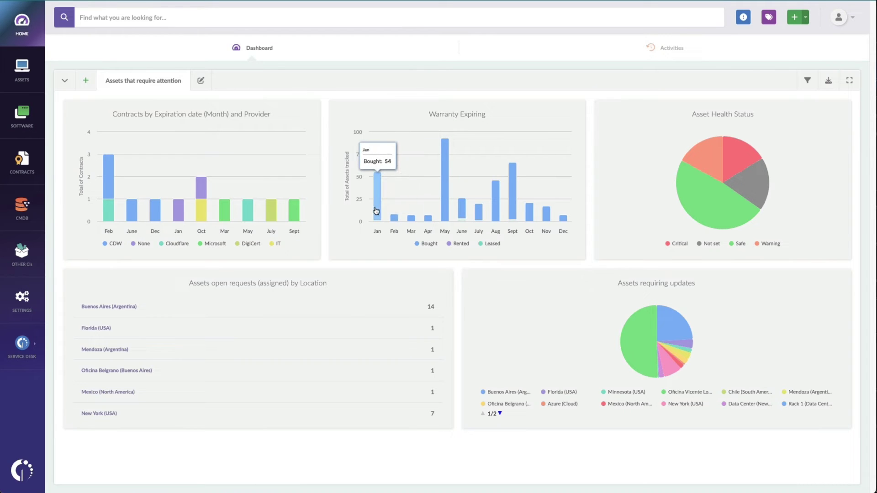
left_click(376, 211)
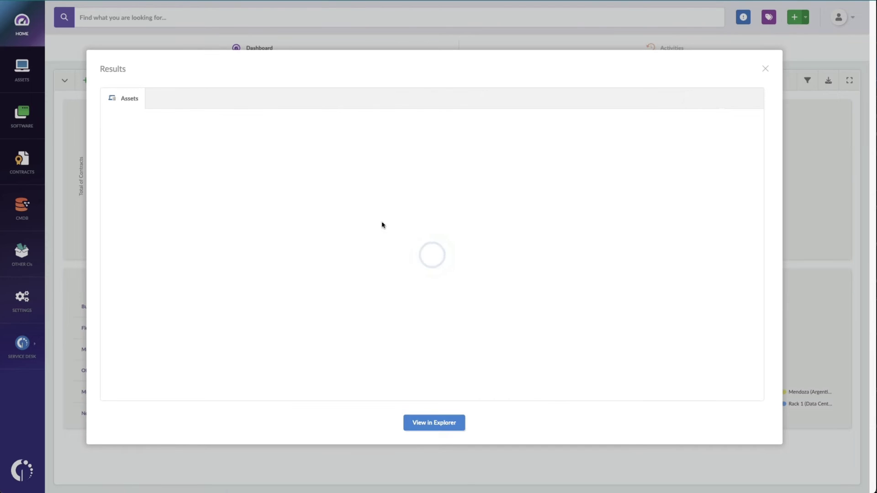
scroll(382, 223, "down", 4)
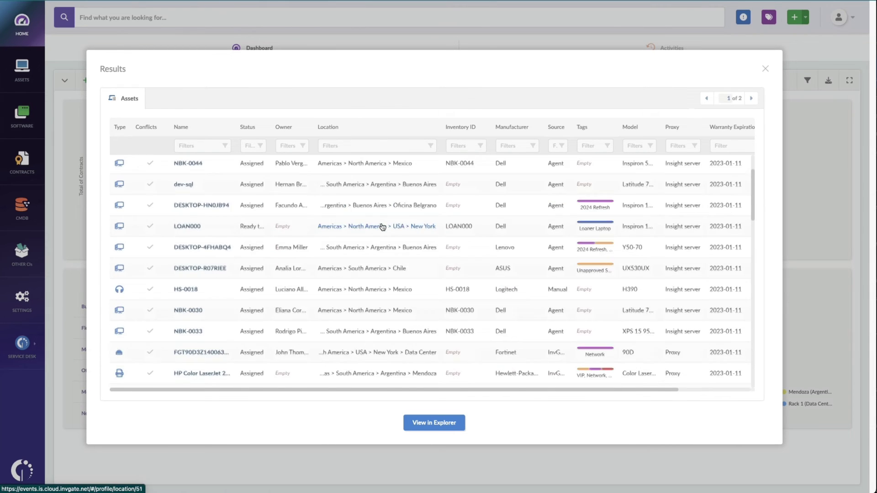
scroll(384, 224, "down", 3)
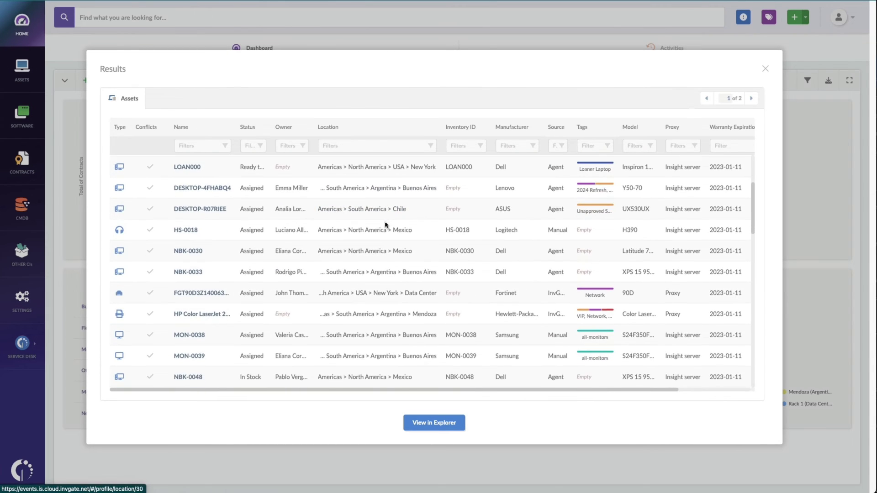
left_click(766, 68)
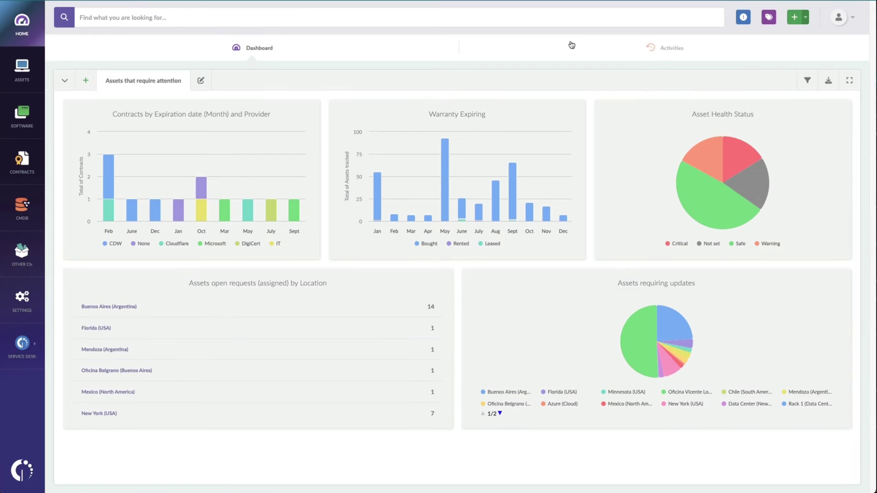
Filter the asset list to Warranty Status is Expired.
left_click(139, 15)
type("warr")
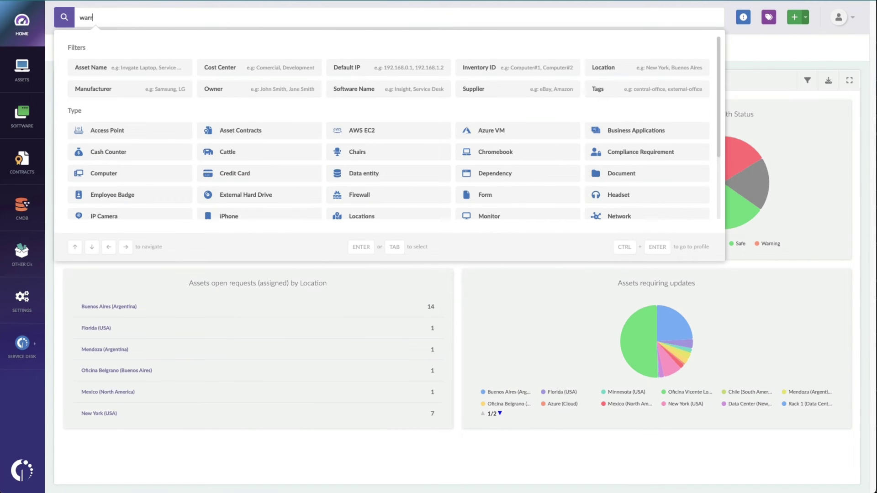
type("ant")
left_click(137, 67)
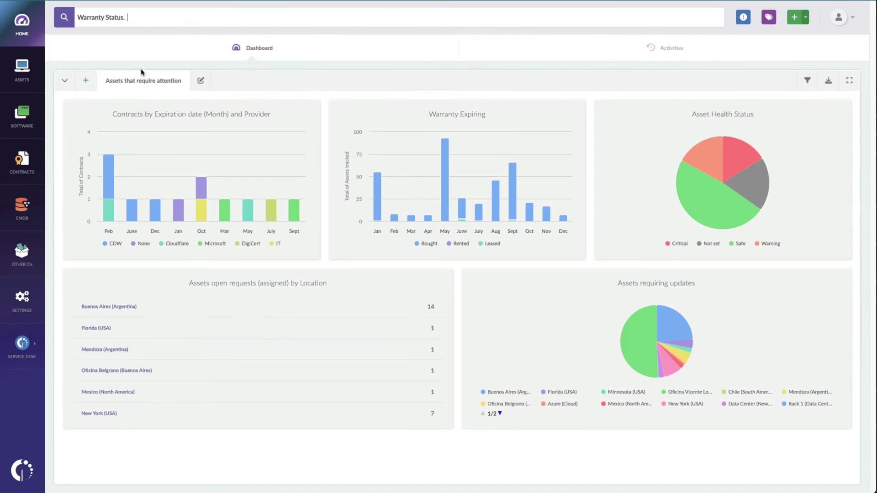
left_click(141, 65)
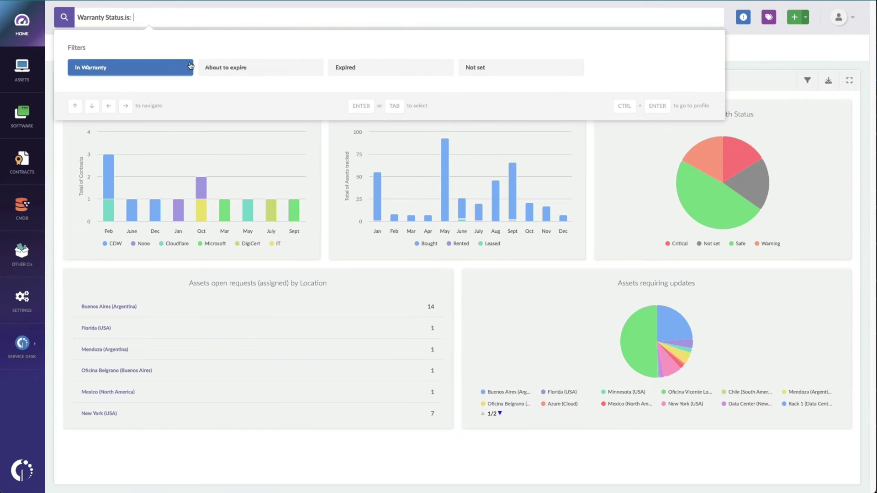
left_click(386, 76)
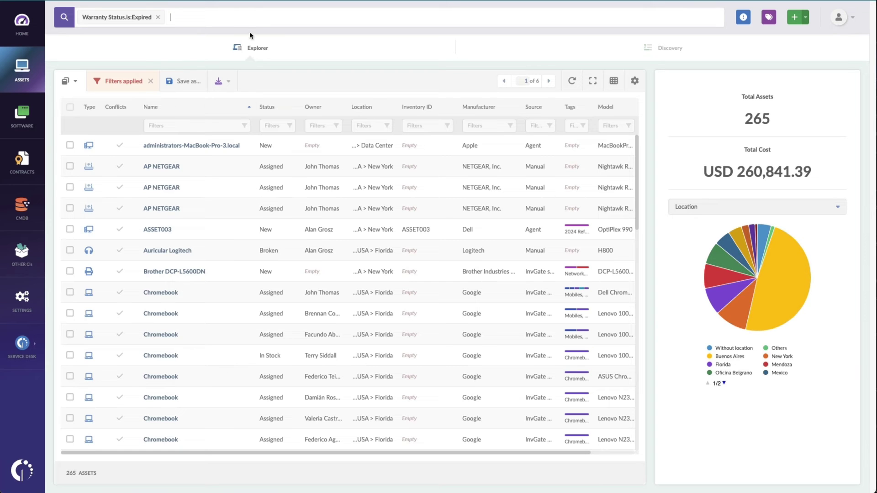
Add an Open Tickets greater than 0 filter, leaving 18 assets.
left_click(244, 16)
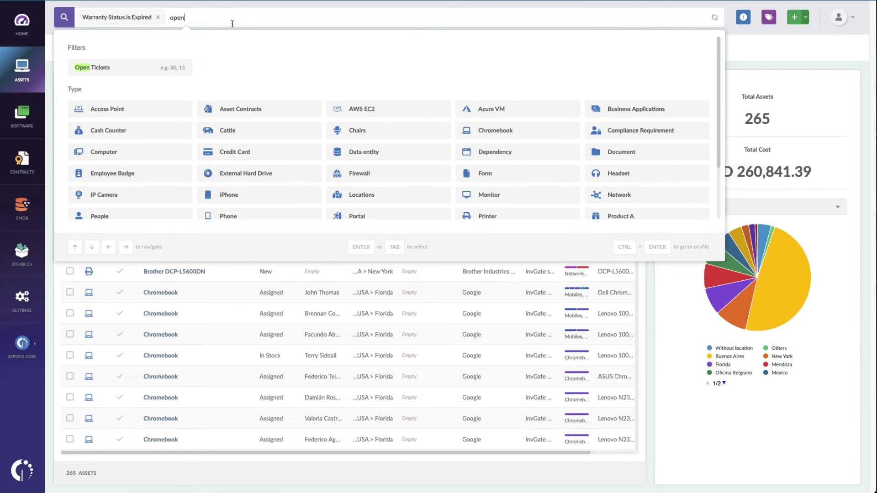
left_click(147, 65)
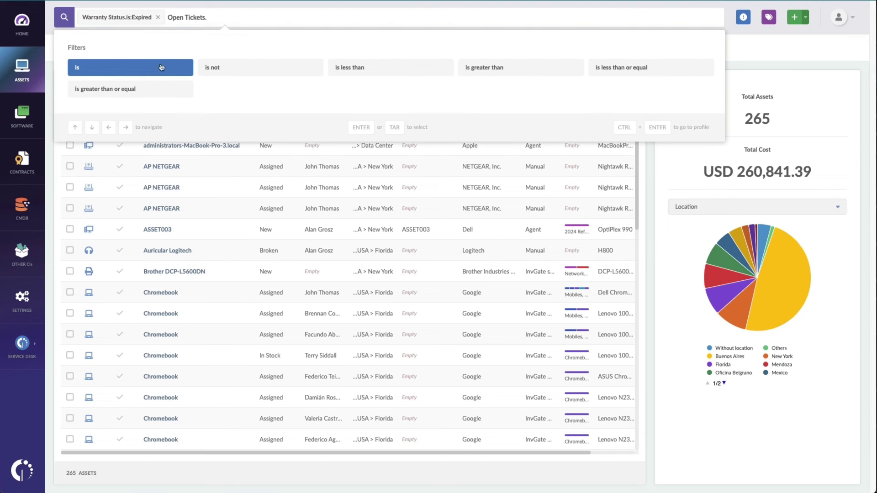
left_click(484, 73)
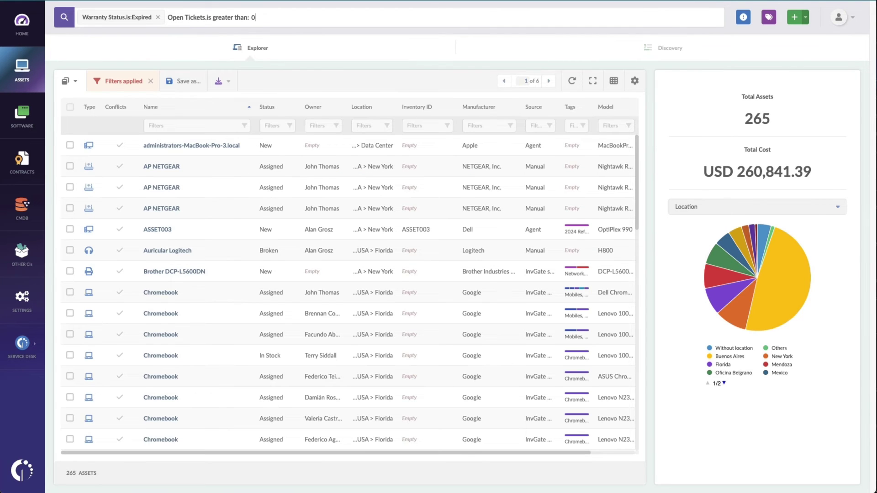
type("0")
key("Return")
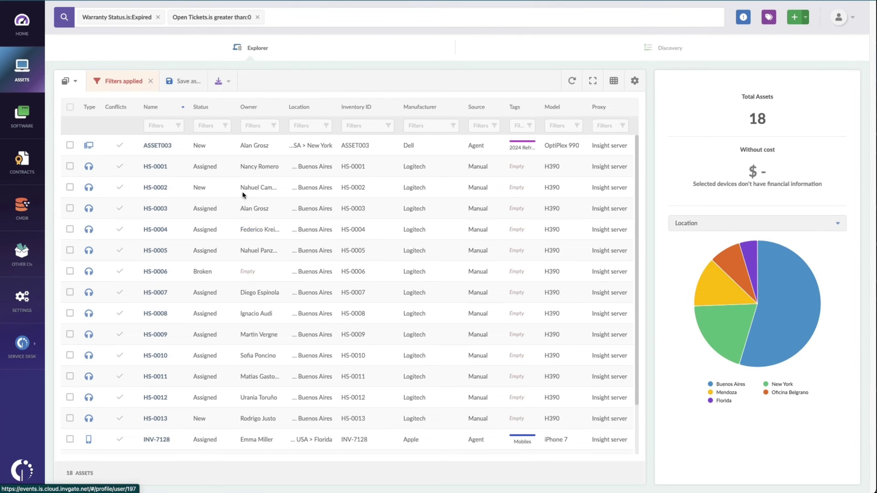
scroll(233, 257, "down", 2)
scroll(232, 256, "down", 2)
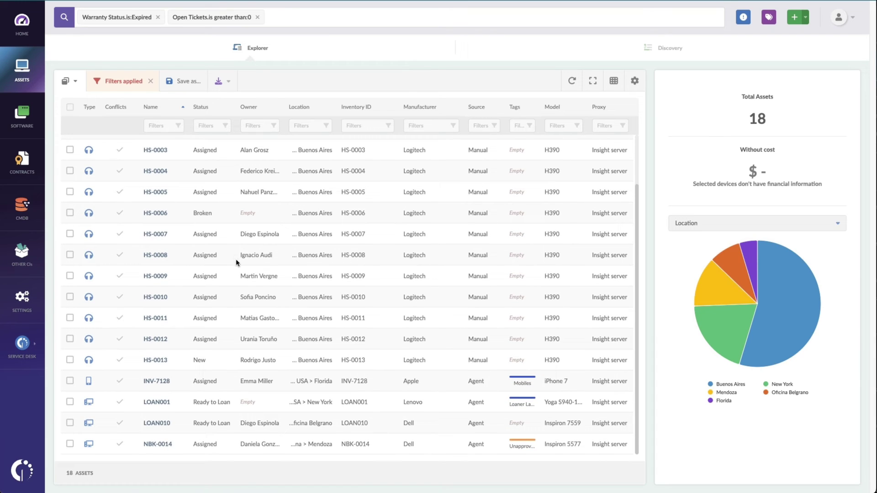
scroll(235, 260, "up", 4)
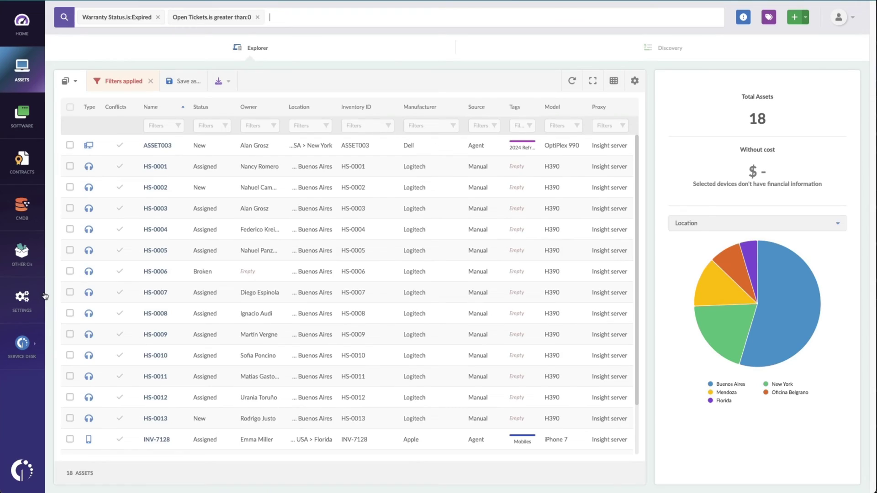
Open the Contract Renewal Approaching automation from the Assets settings' Automations.
left_click(40, 299)
left_click(339, 57)
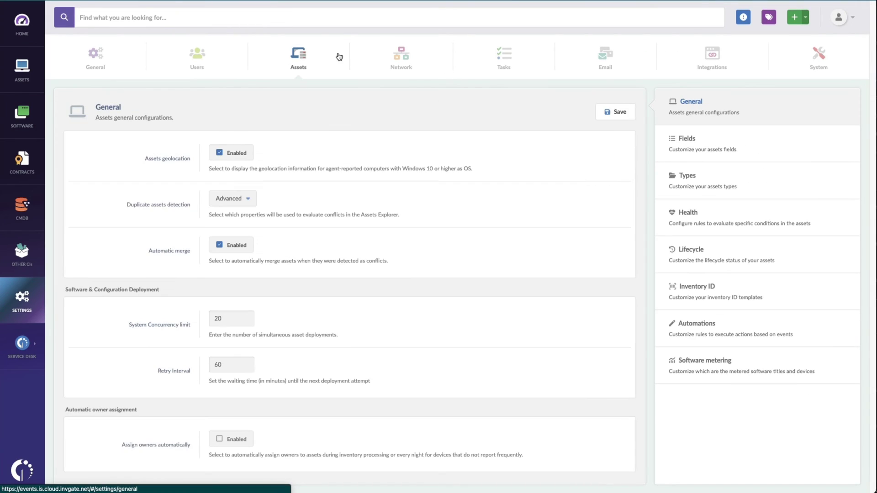
left_click(734, 336)
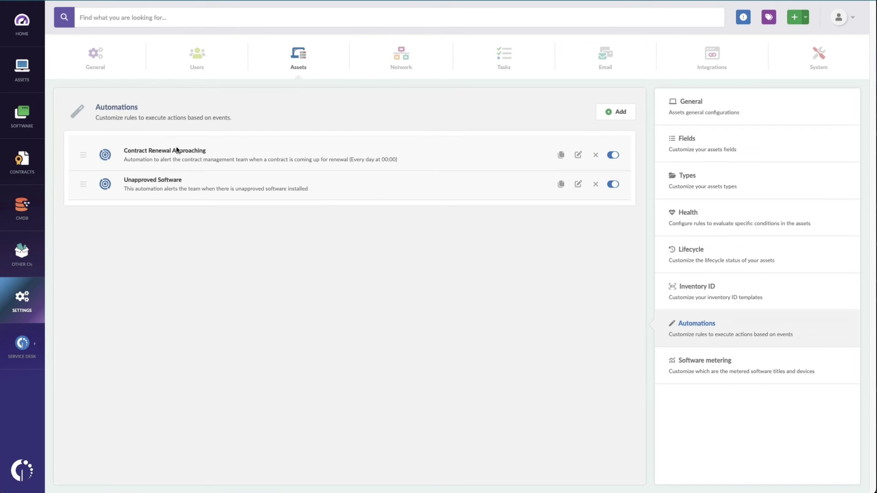
left_click(576, 151)
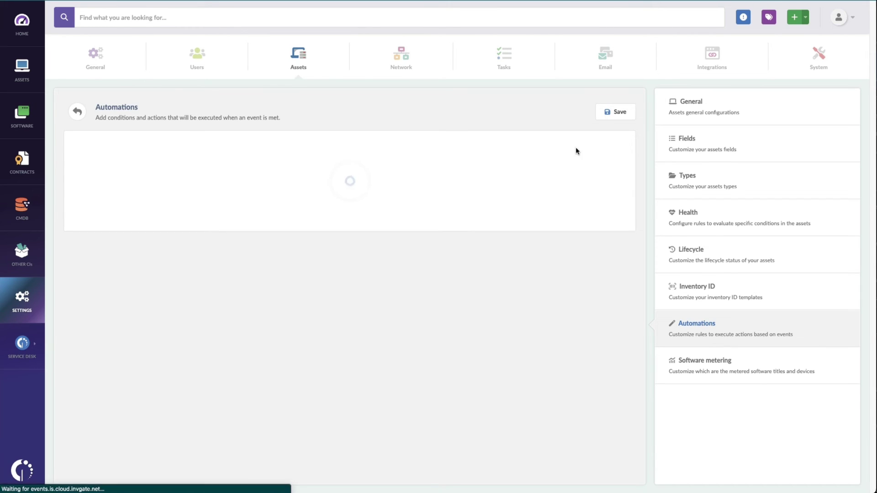
Review its daily schedule, 30- and 60-day contract expiration conditions and email action.
scroll(443, 239, "down", 2)
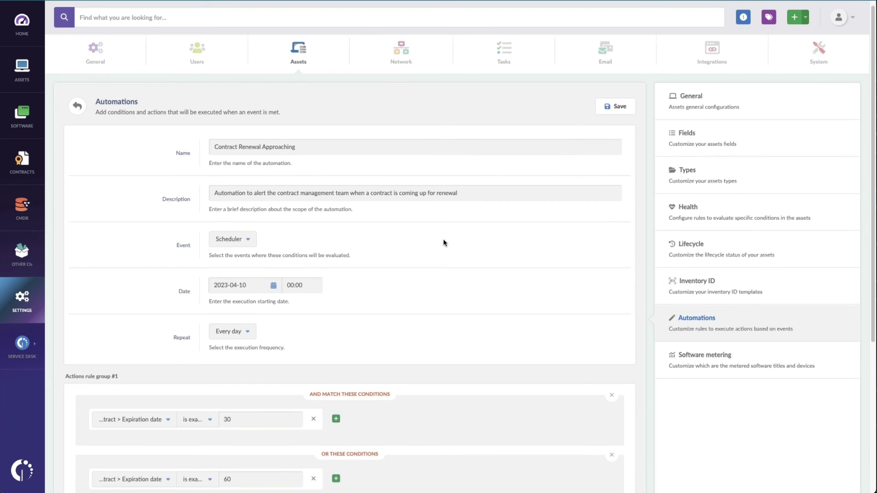
scroll(444, 243, "down", 3)
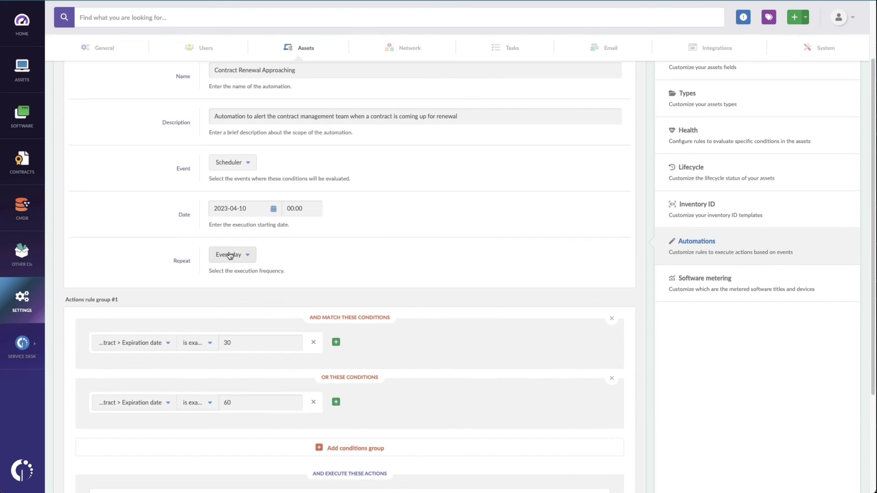
scroll(329, 252, "down", 2)
scroll(329, 252, "down", 2)
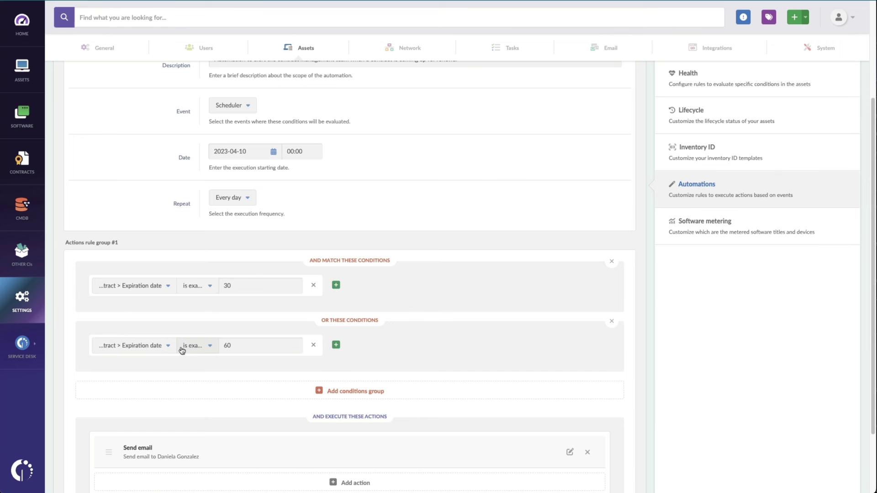
left_click(220, 347)
scroll(234, 346, "down", 3)
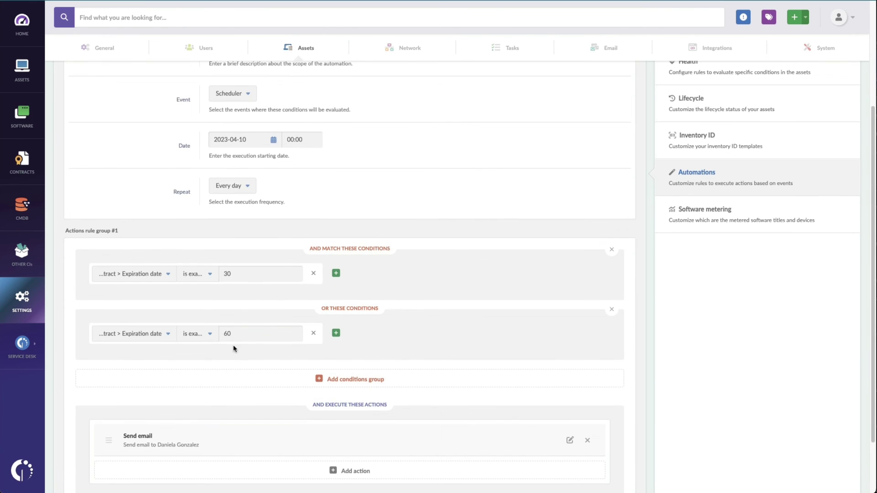
scroll(233, 345, "down", 1)
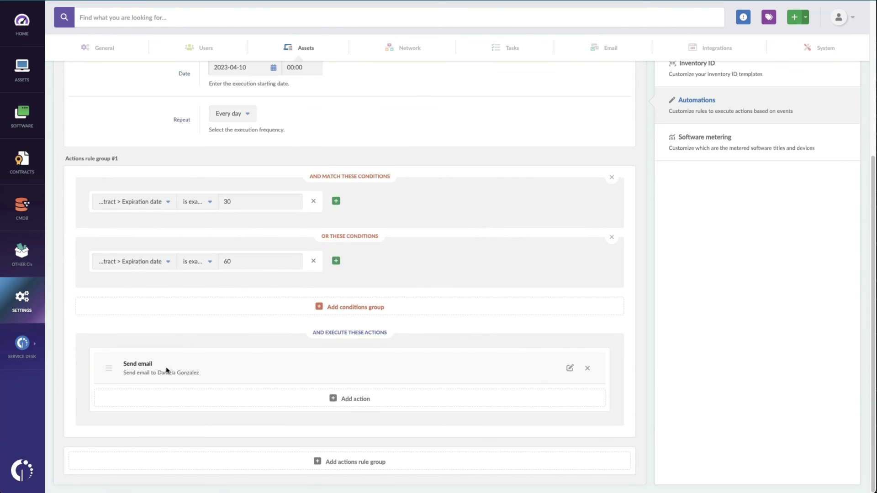